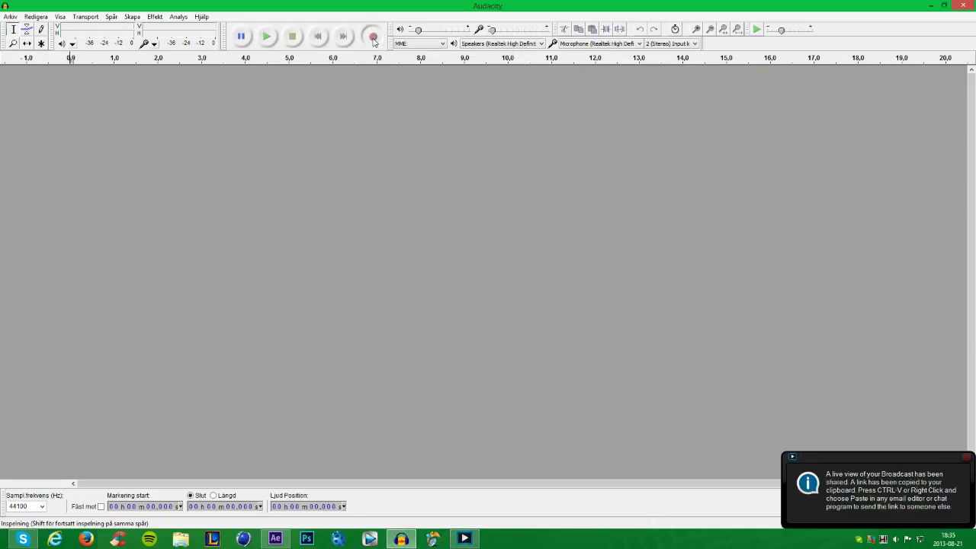
- Start a new stereo Audacity recording, check XSplit's Broadcast menu for Local recording, then minimize Audacity
{"action": "left_click", "coordinate": [373, 37]}
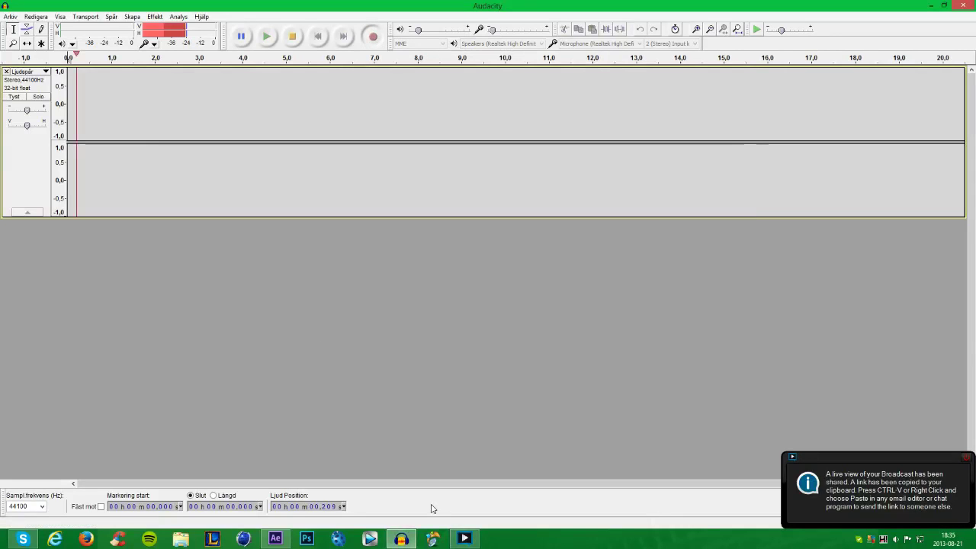
{"action": "left_click", "coordinate": [464, 538]}
{"action": "left_click", "coordinate": [298, 83]}
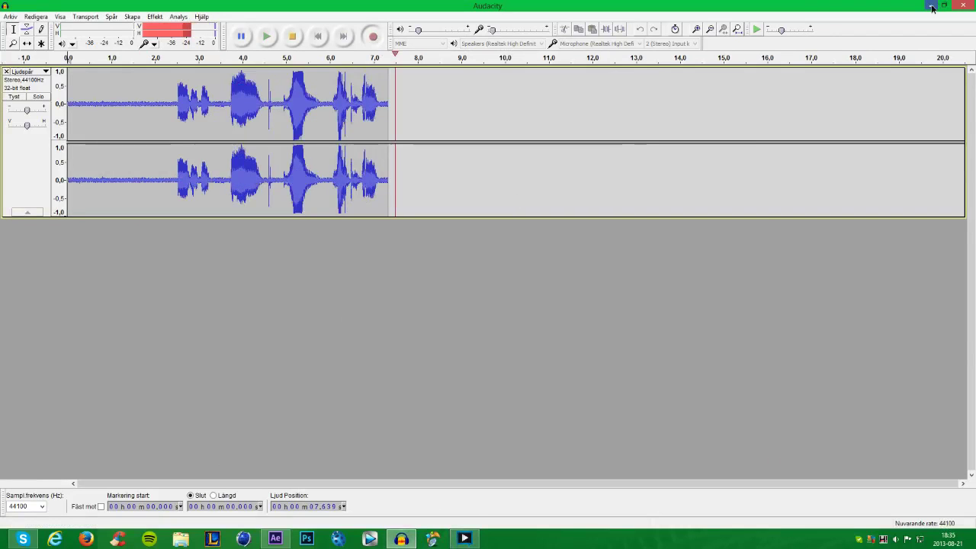
{"action": "left_click", "coordinate": [931, 6]}
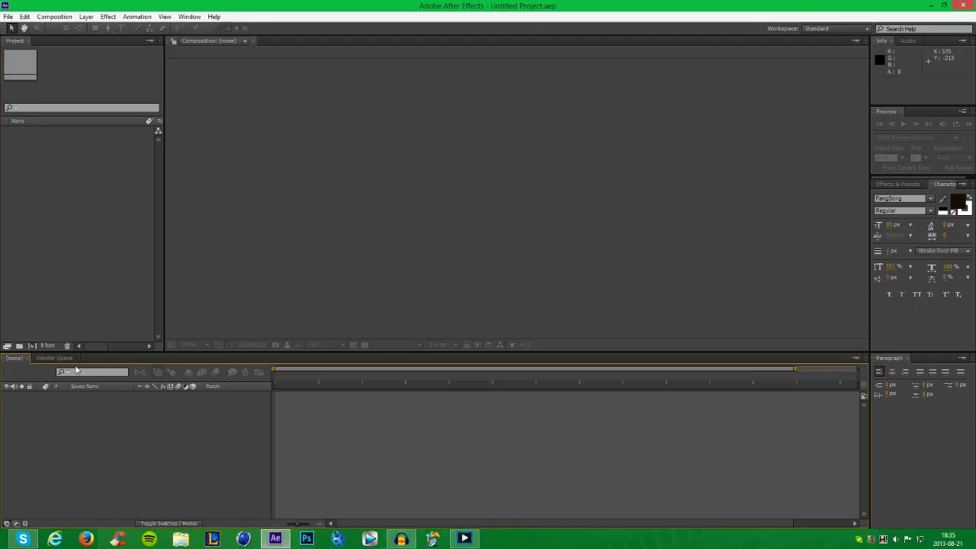
{"action": "key", "text": "ctrl+i"}
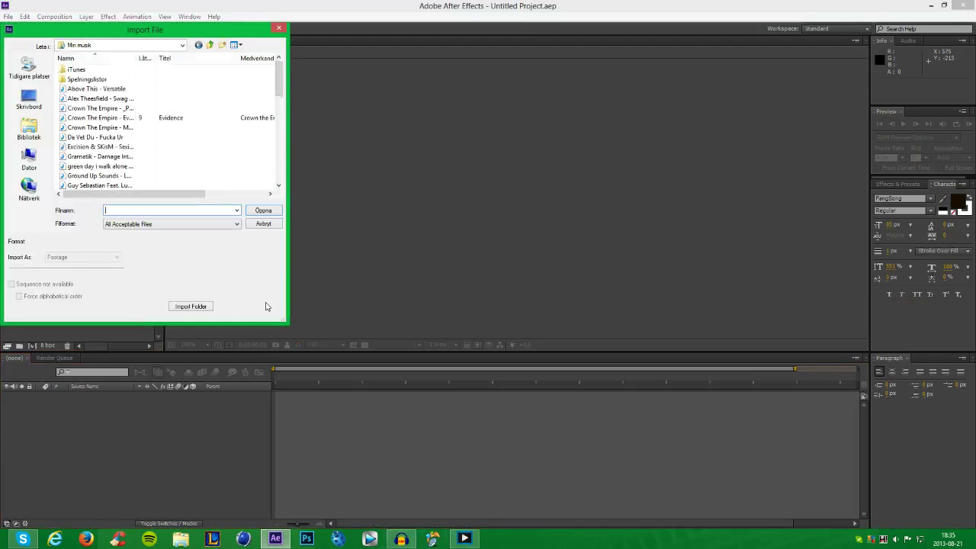
{"action": "left_click", "coordinate": [29, 128]}
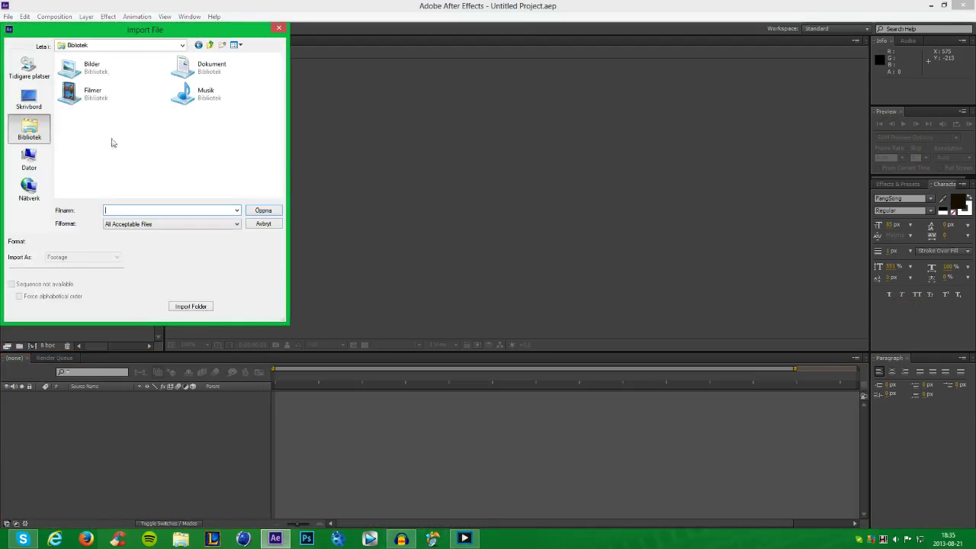
{"action": "double_click", "coordinate": [156, 111]}
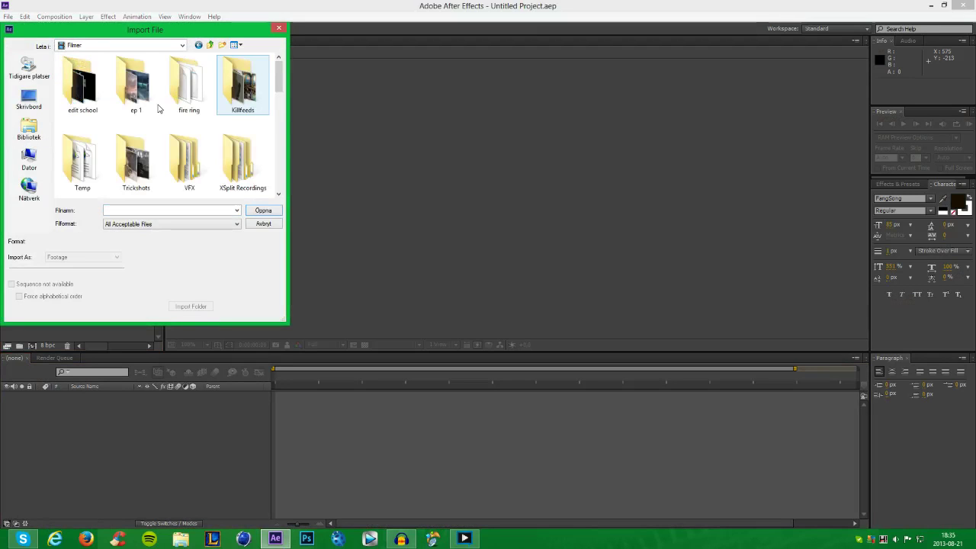
{"action": "left_click_drag", "start_coordinate": [279, 85], "coordinate": [278, 111]}
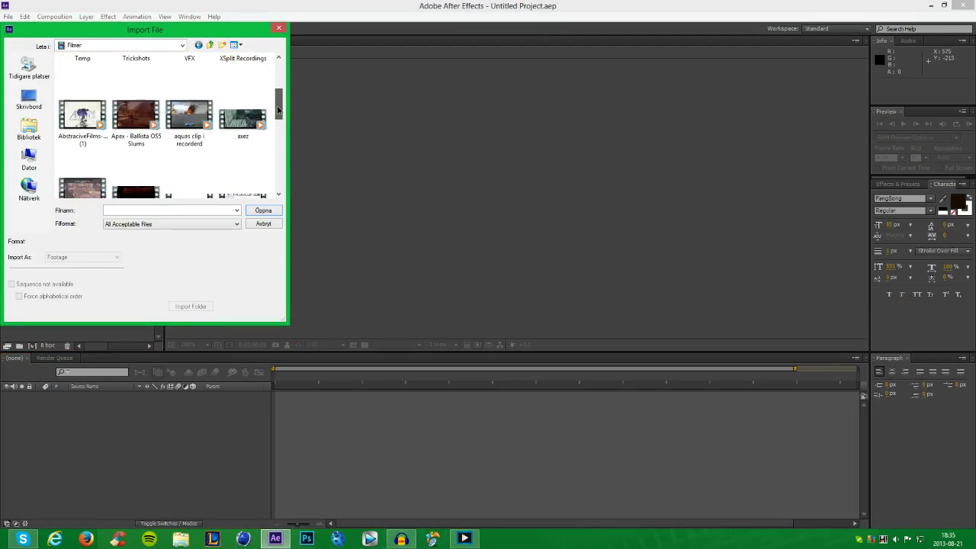
{"action": "left_click", "coordinate": [189, 113]}
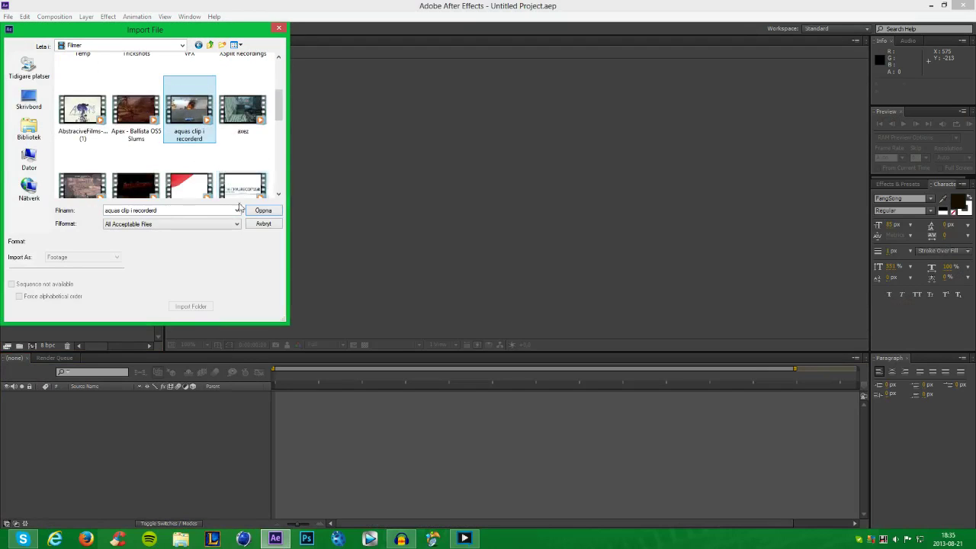
{"action": "key", "text": "Return"}
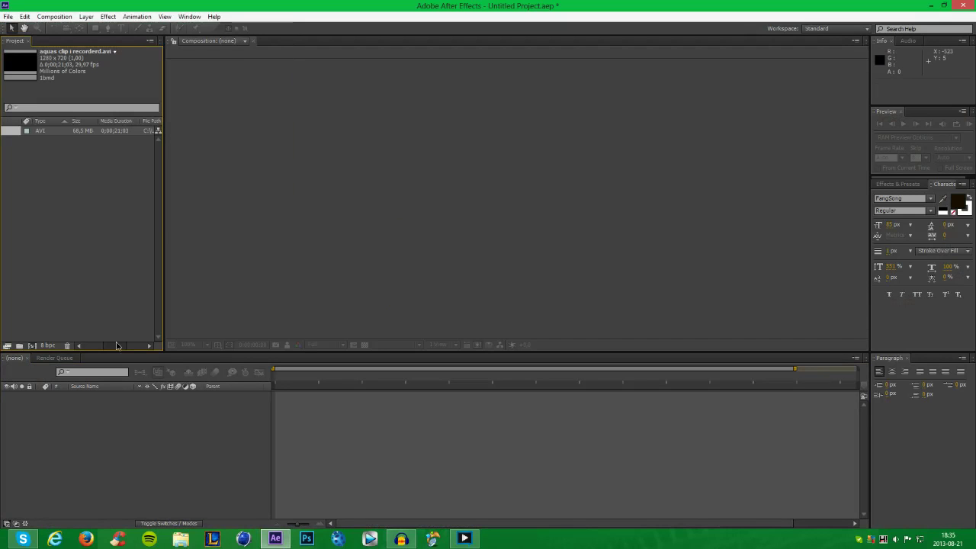
{"action": "left_click_drag", "start_coordinate": [117, 345], "coordinate": [86, 333]}
{"action": "key", "text": "Delete"}
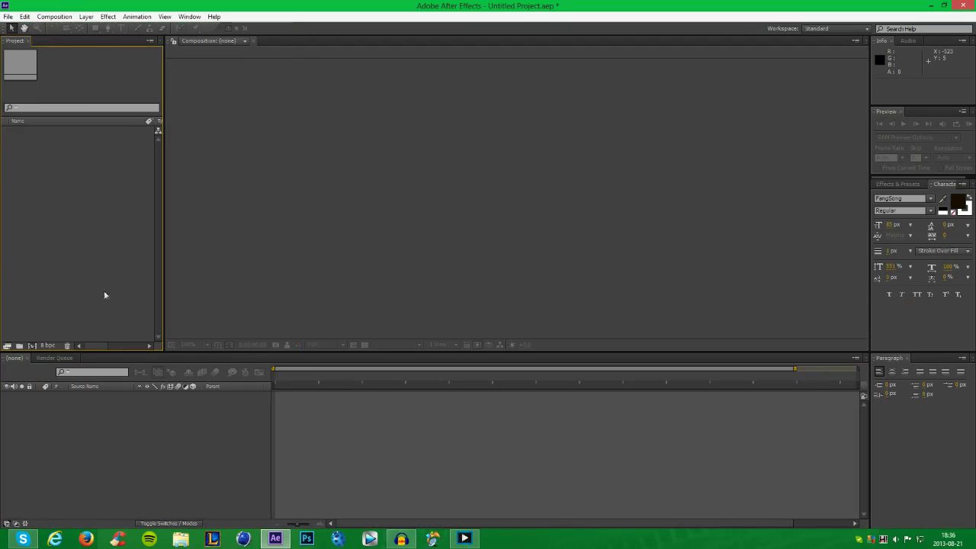
- Import Apex Cola Coca Broadcast.mp4 from the Filmer > Trickshots folder into the project
{"action": "double_click", "coordinate": [105, 295]}
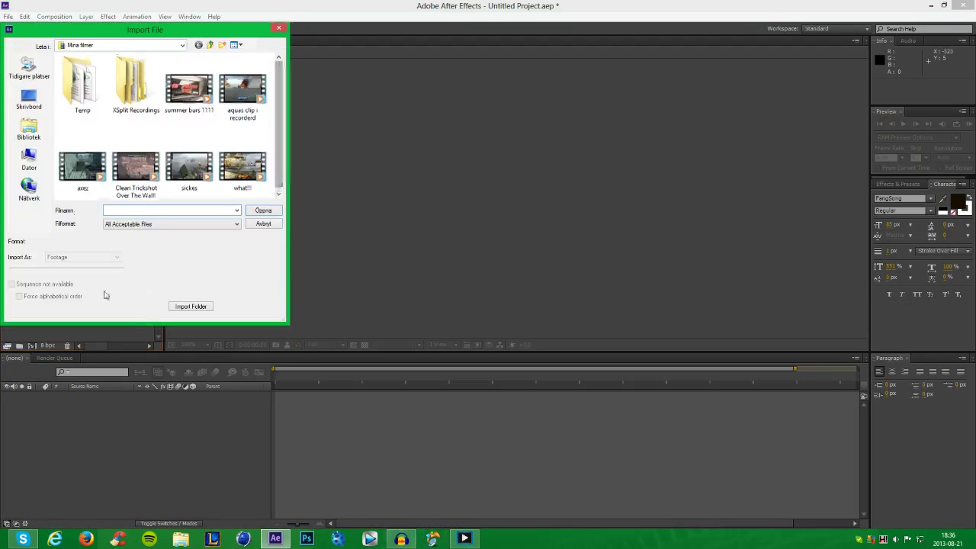
{"action": "left_click_drag", "start_coordinate": [282, 182], "coordinate": [280, 122]}
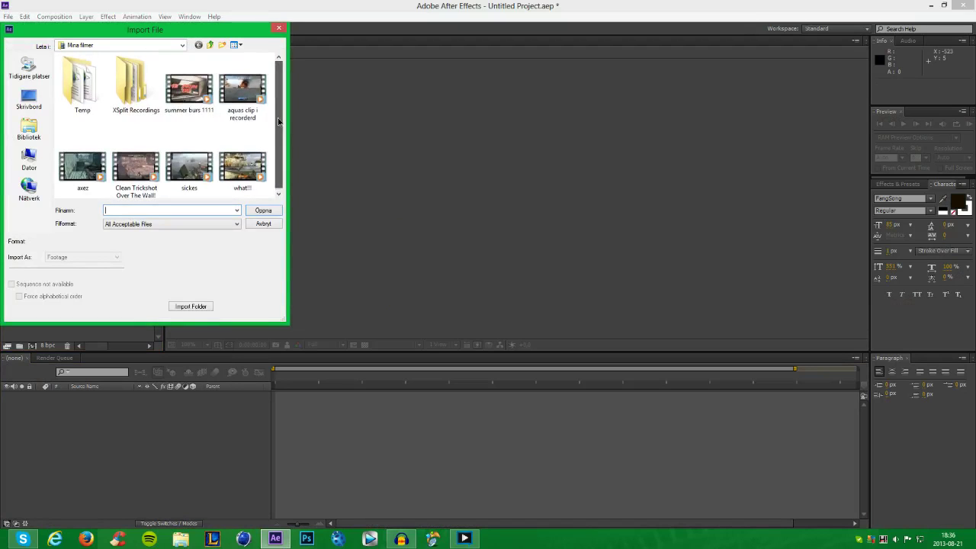
{"action": "key", "text": "alt+Up"}
{"action": "double_click", "coordinate": [122, 92]}
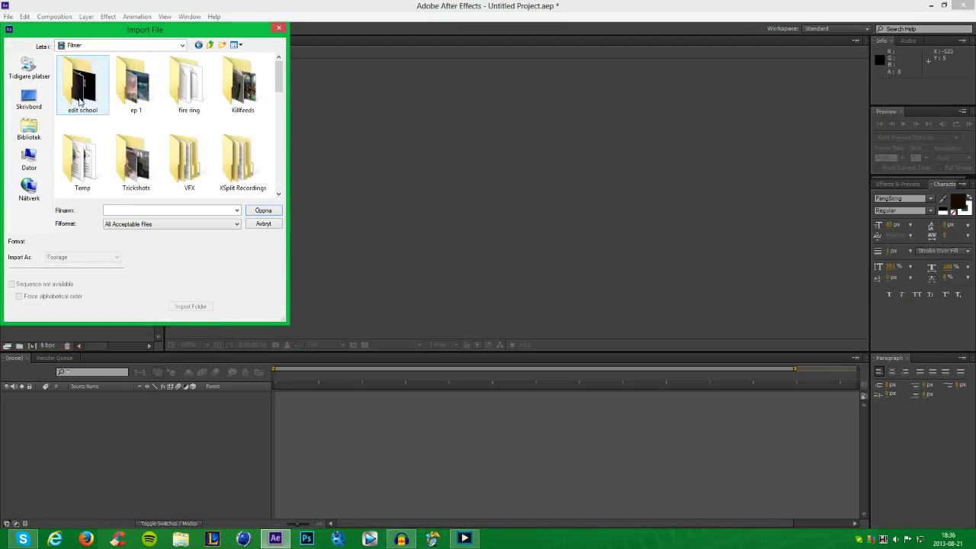
{"action": "scroll", "coordinate": [80, 102], "scroll_direction": "down", "scroll_amount": 5}
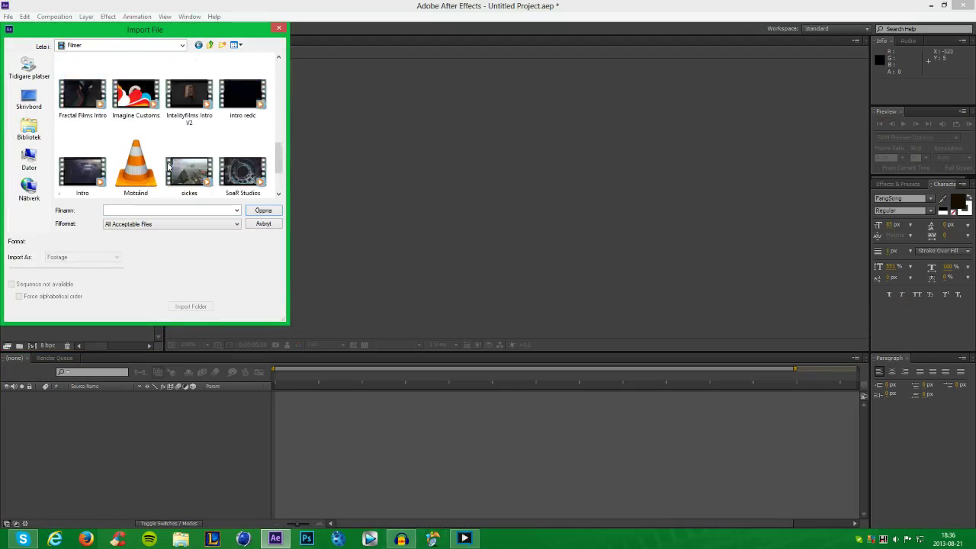
{"action": "scroll", "coordinate": [169, 166], "scroll_direction": "down", "scroll_amount": 2}
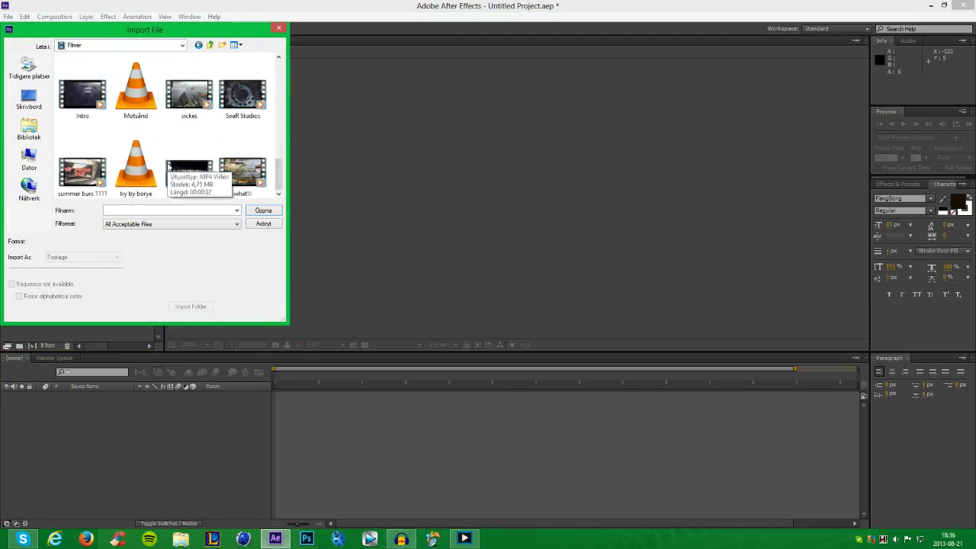
{"action": "scroll", "coordinate": [169, 166], "scroll_direction": "up", "scroll_amount": 2}
{"action": "scroll", "coordinate": [168, 165], "scroll_direction": "up", "scroll_amount": 2}
{"action": "scroll", "coordinate": [169, 160], "scroll_direction": "up", "scroll_amount": 3}
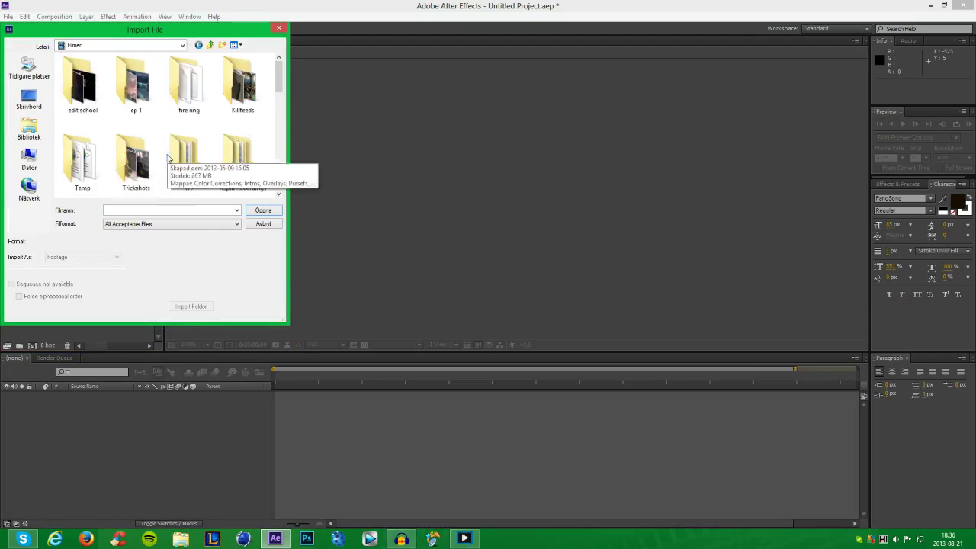
{"action": "double_click", "coordinate": [153, 160]}
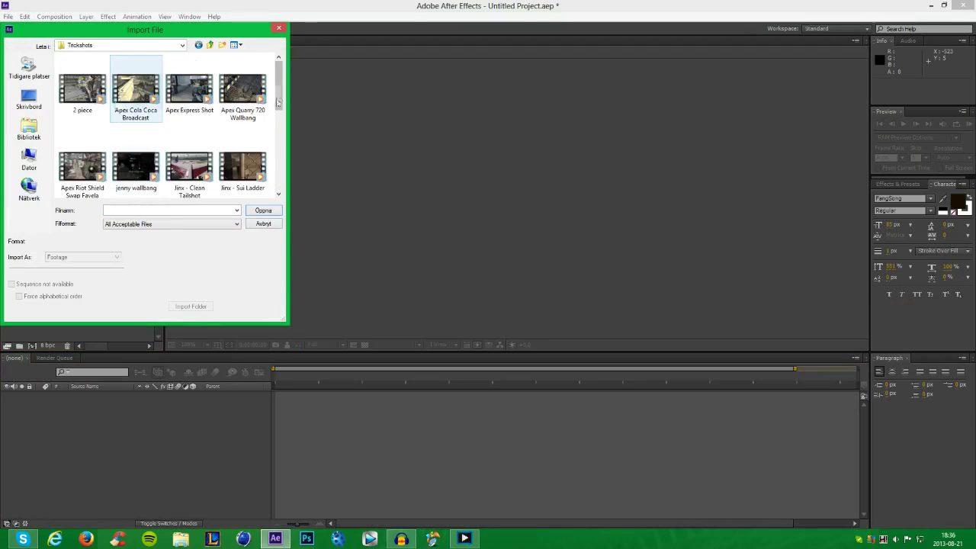
{"action": "left_click", "coordinate": [136, 91]}
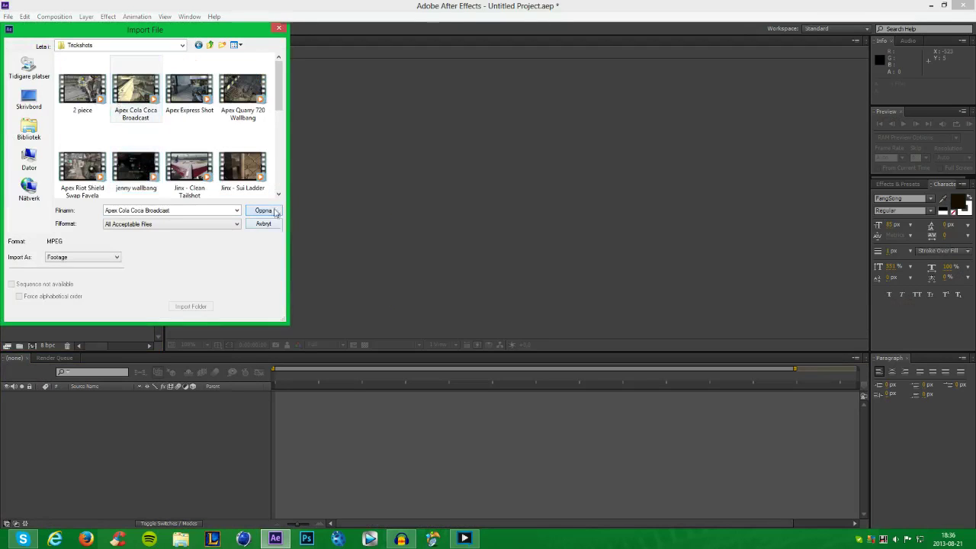
{"action": "left_click", "coordinate": [263, 211]}
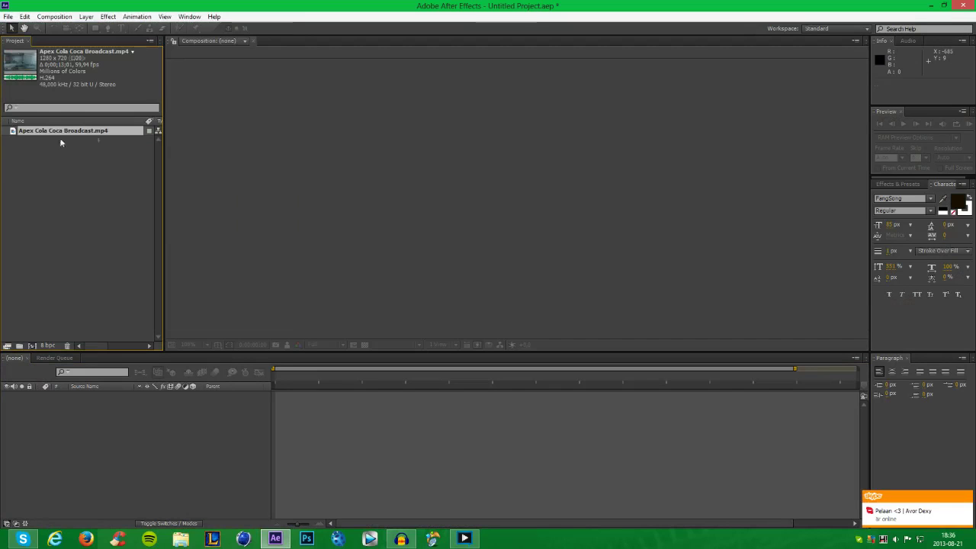
- Create a composition from the gameplay clip and zoom the viewer to 50%
{"action": "left_click_drag", "start_coordinate": [61, 140], "coordinate": [31, 344]}
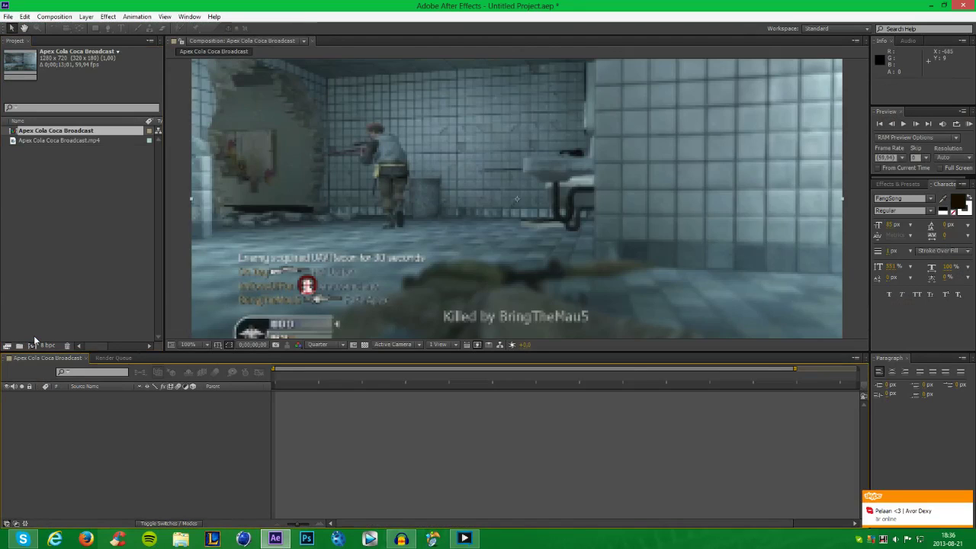
{"action": "left_click", "coordinate": [206, 344]}
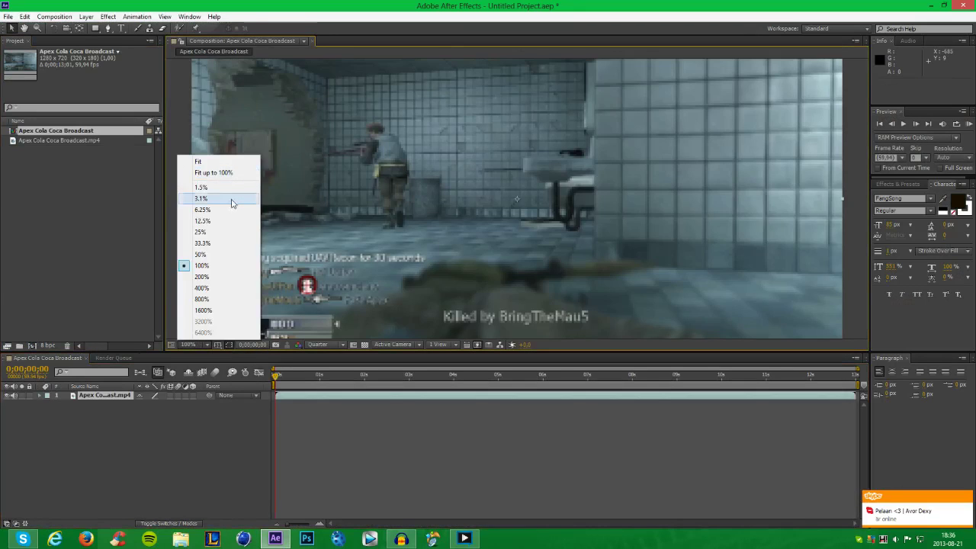
{"action": "key", "text": "comma"}
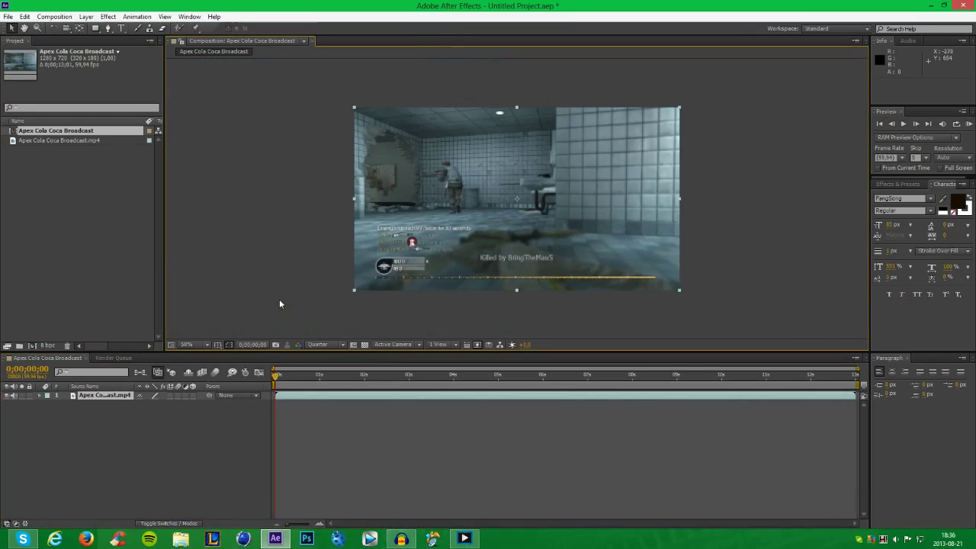
- Keep quarter preview resolution and move the current time to 0;00;01;56
{"action": "left_click", "coordinate": [318, 344]}
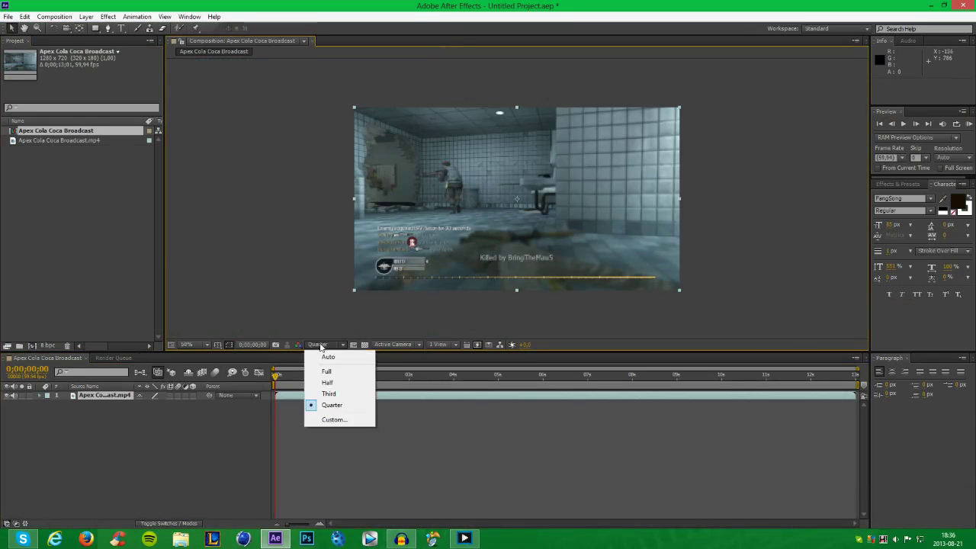
{"action": "left_click", "coordinate": [334, 419]}
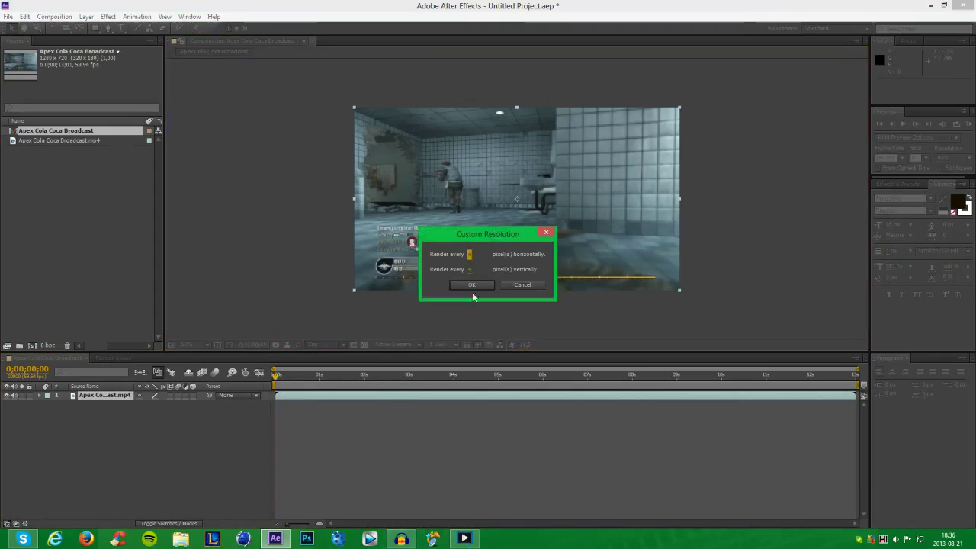
{"action": "left_click", "coordinate": [471, 286]}
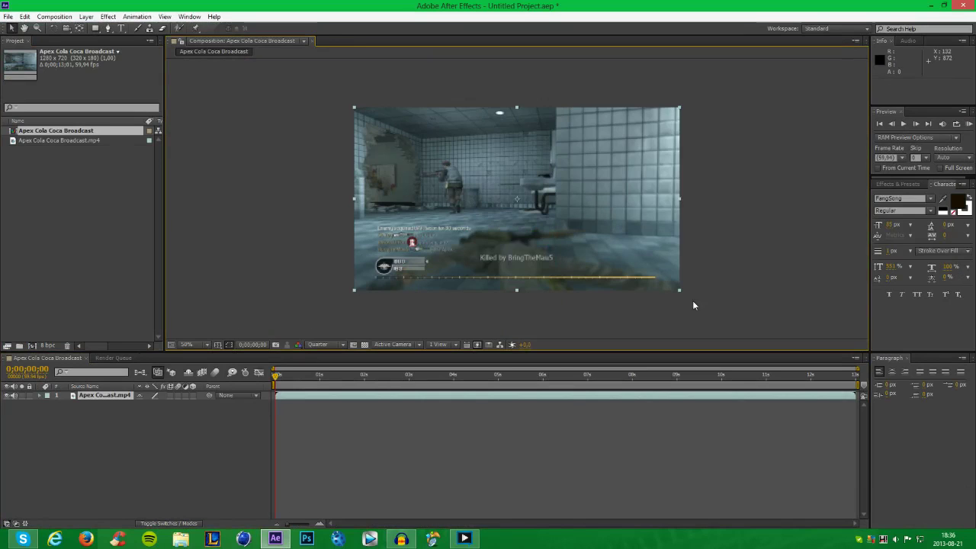
{"action": "left_click", "coordinate": [351, 375]}
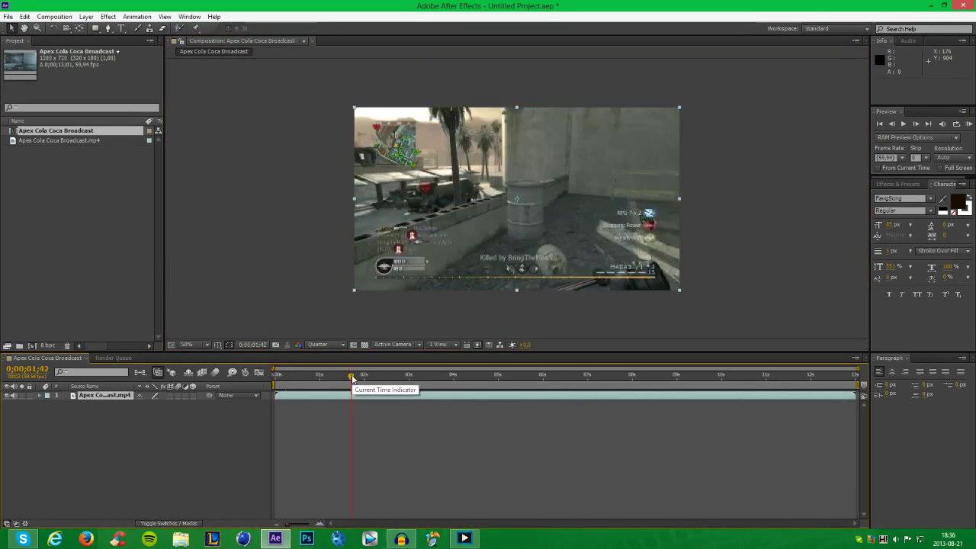
{"action": "key", "text": "space"}
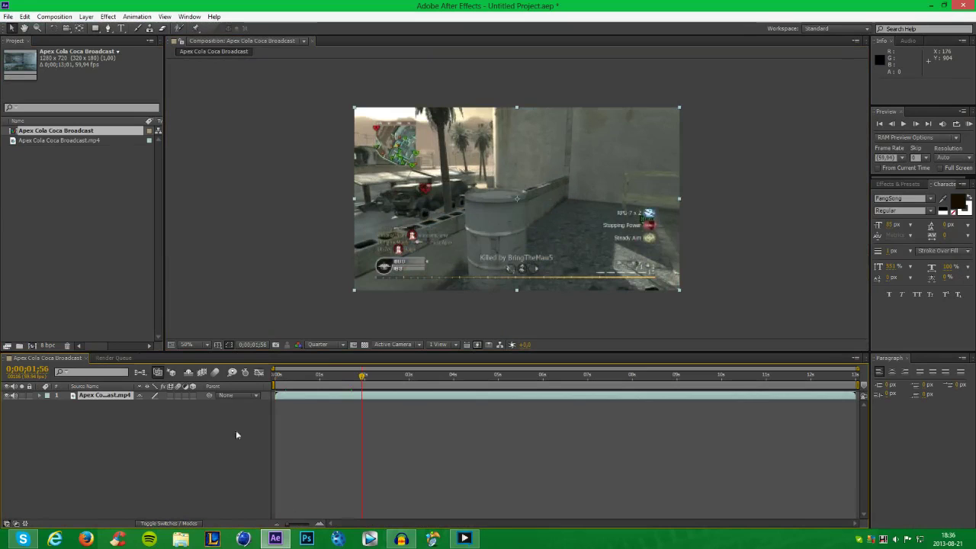
- Add the comp to the render queue at Best Settings with a 29,97 fps frame rate, then verify it
{"action": "key", "text": "ctrl+m"}
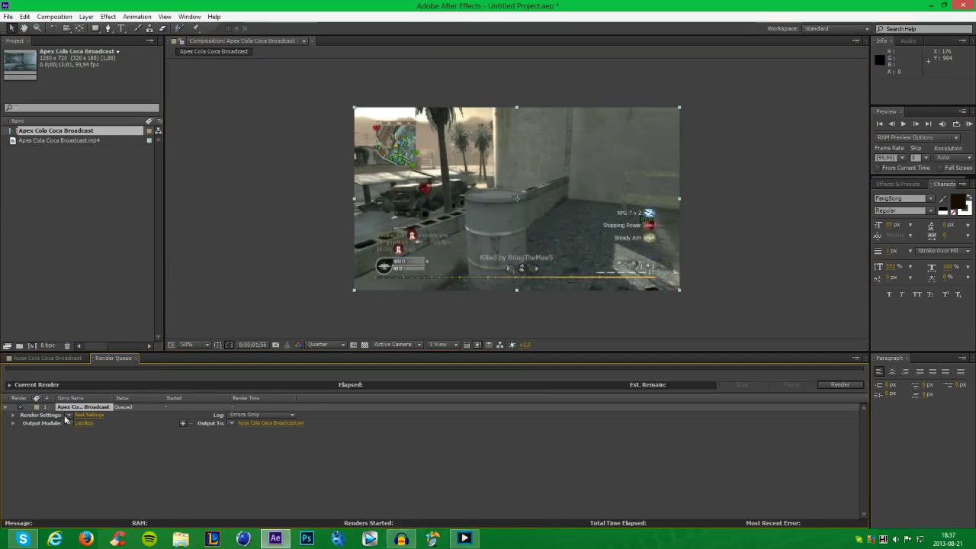
{"action": "left_click", "coordinate": [84, 415]}
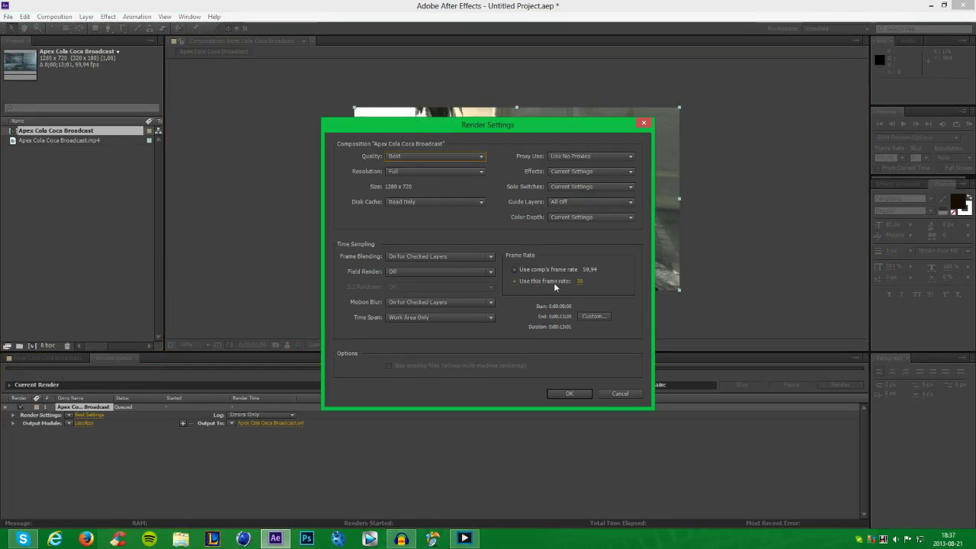
{"action": "left_click", "coordinate": [580, 281]}
{"action": "left_click", "coordinate": [581, 283]}
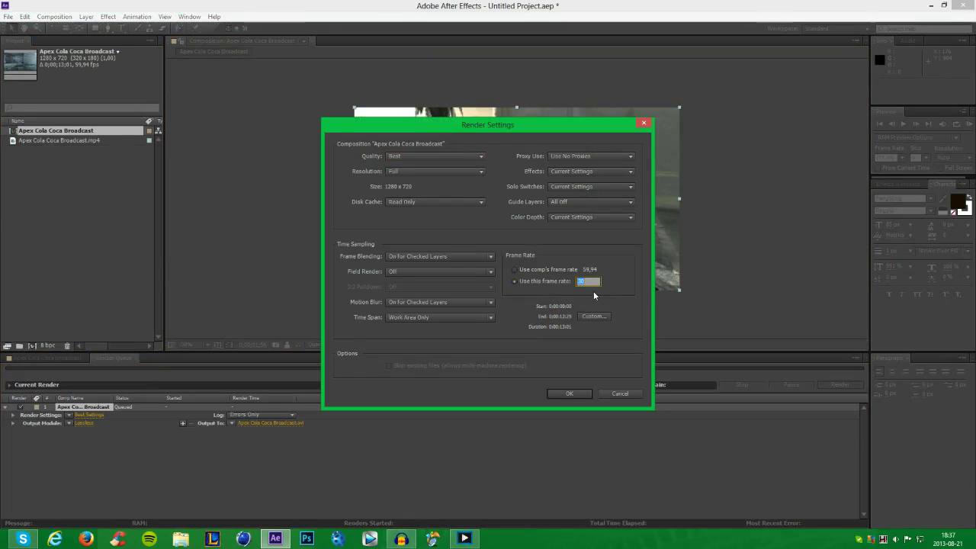
{"action": "type", "text": "29,9"}
{"action": "type", "text": "7"}
{"action": "left_click", "coordinate": [569, 393]}
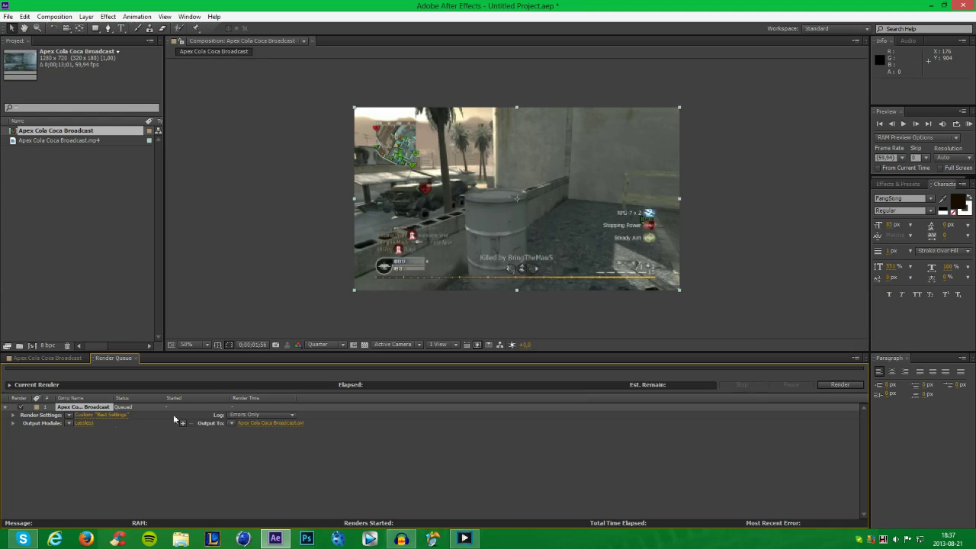
{"action": "left_click", "coordinate": [108, 416]}
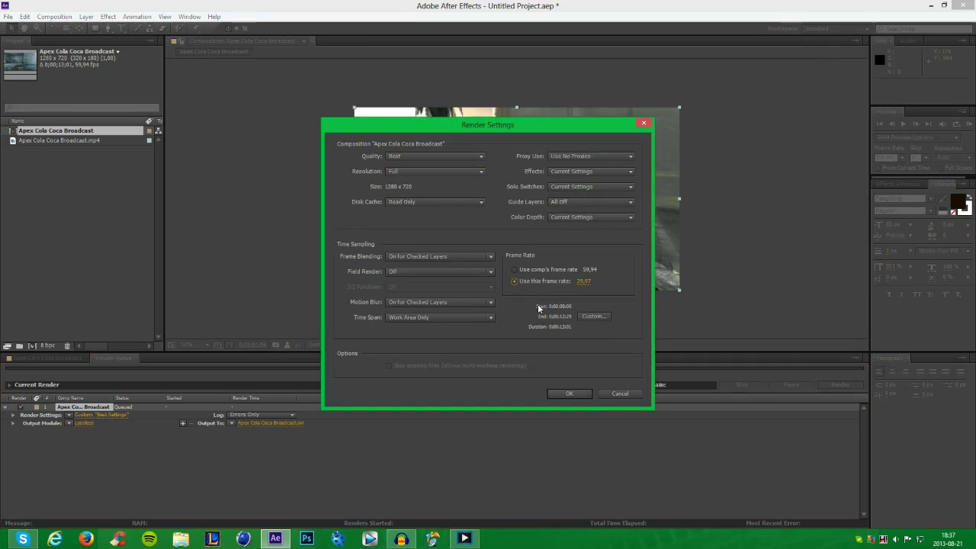
{"action": "left_click", "coordinate": [580, 394]}
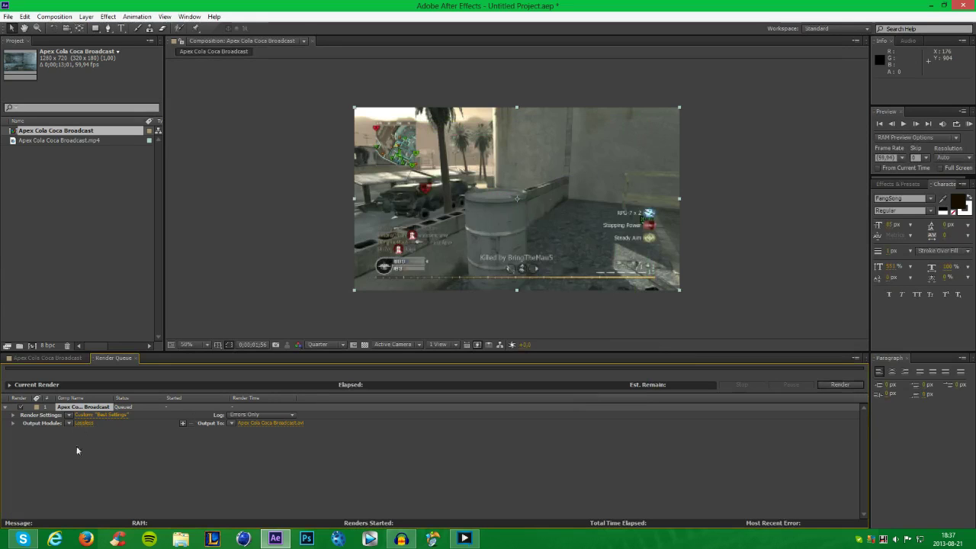
- Set the output module format to H.264 with Audio Output enabled
{"action": "left_click", "coordinate": [82, 424]}
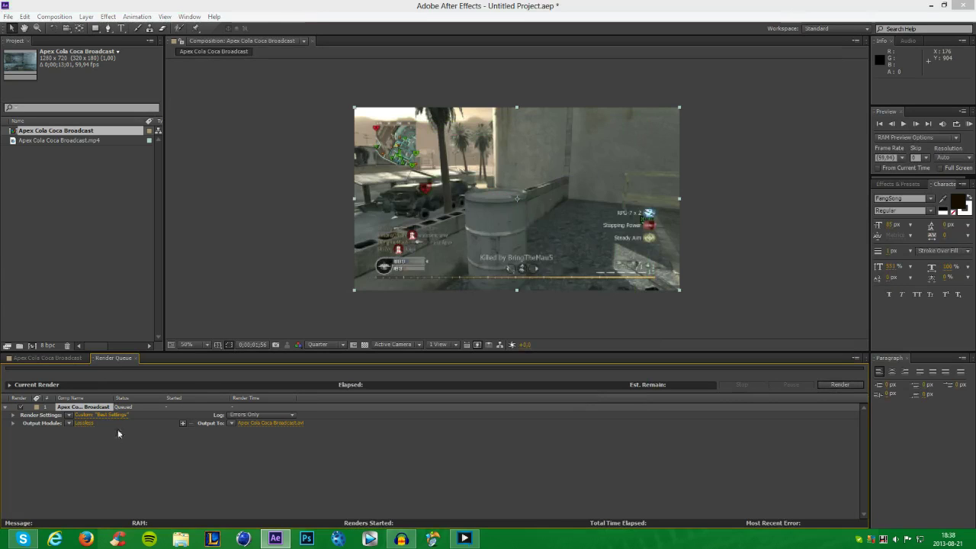
{"action": "left_click", "coordinate": [93, 425]}
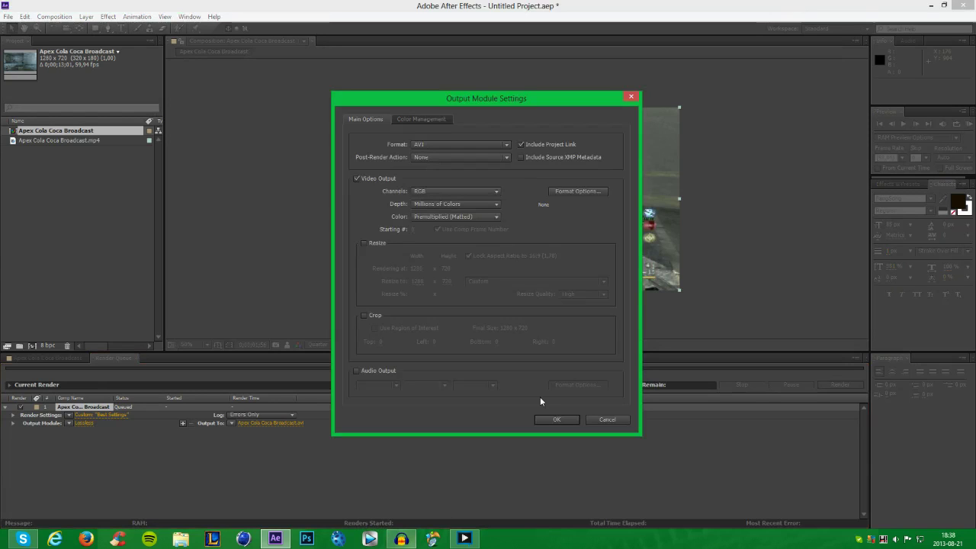
{"action": "left_click", "coordinate": [495, 144]}
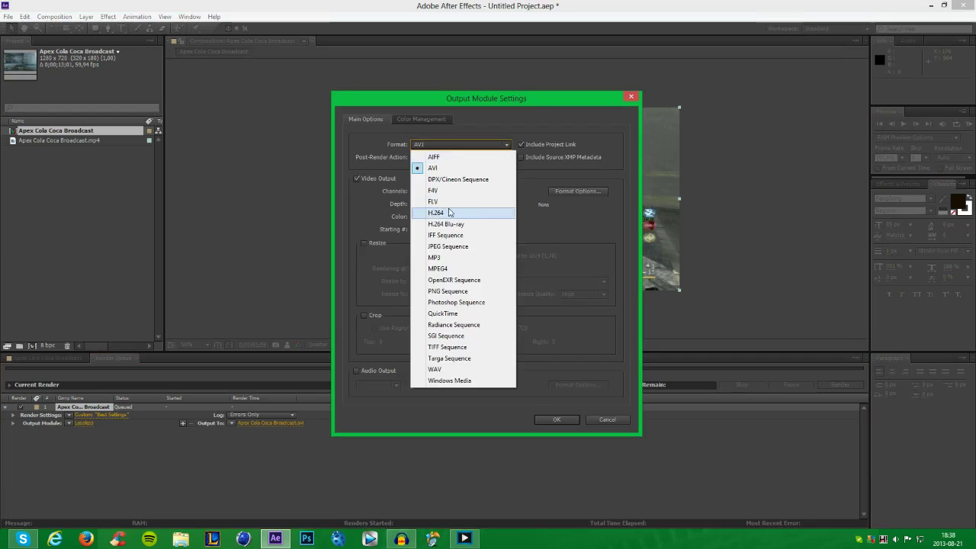
{"action": "left_click", "coordinate": [449, 213]}
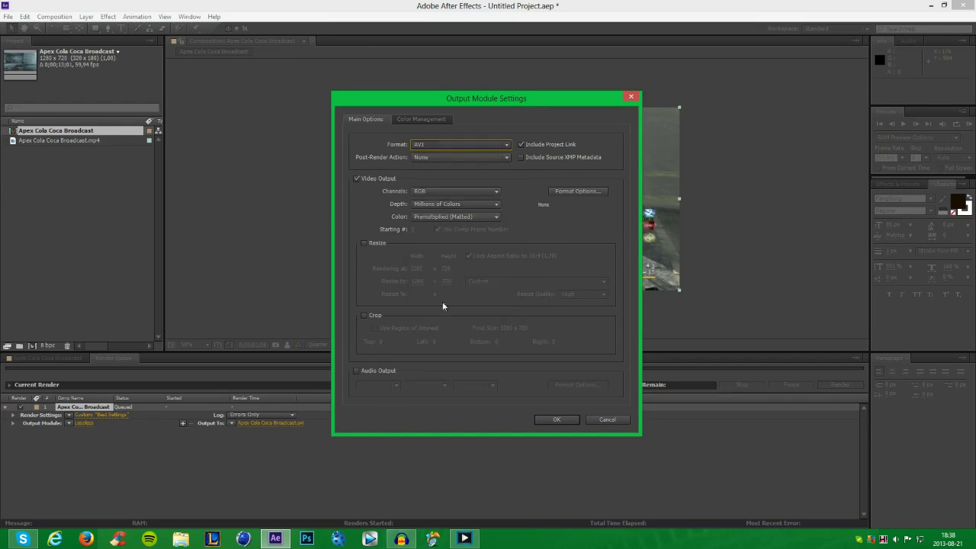
{"action": "left_click", "coordinate": [363, 371]}
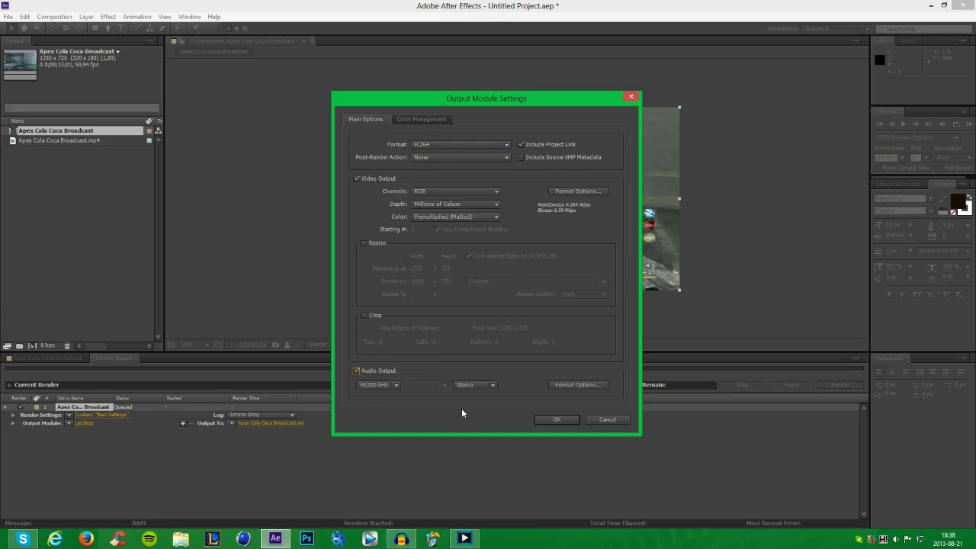
- Check the H.264 audio options and keep MP4 as the multiplexer container
{"action": "left_click", "coordinate": [597, 193]}
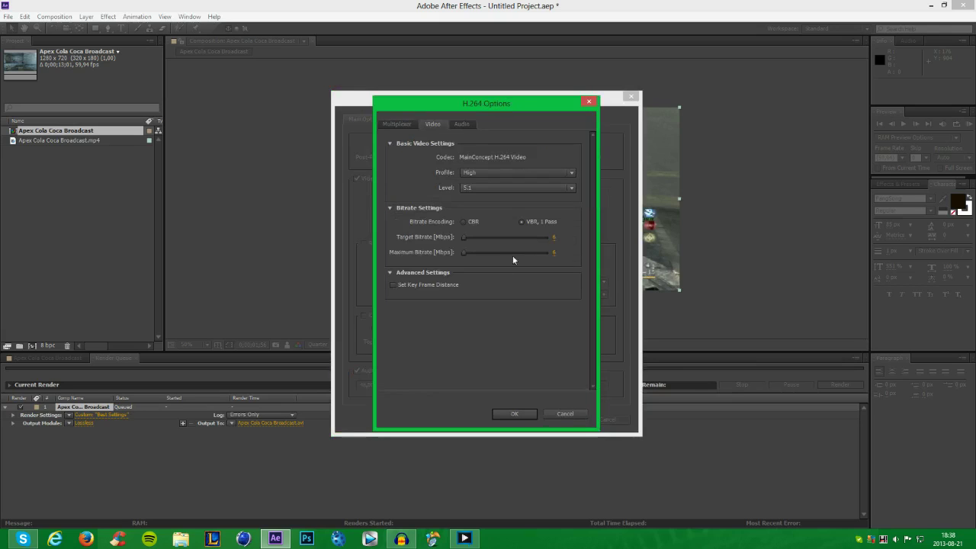
{"action": "left_click", "coordinate": [465, 125]}
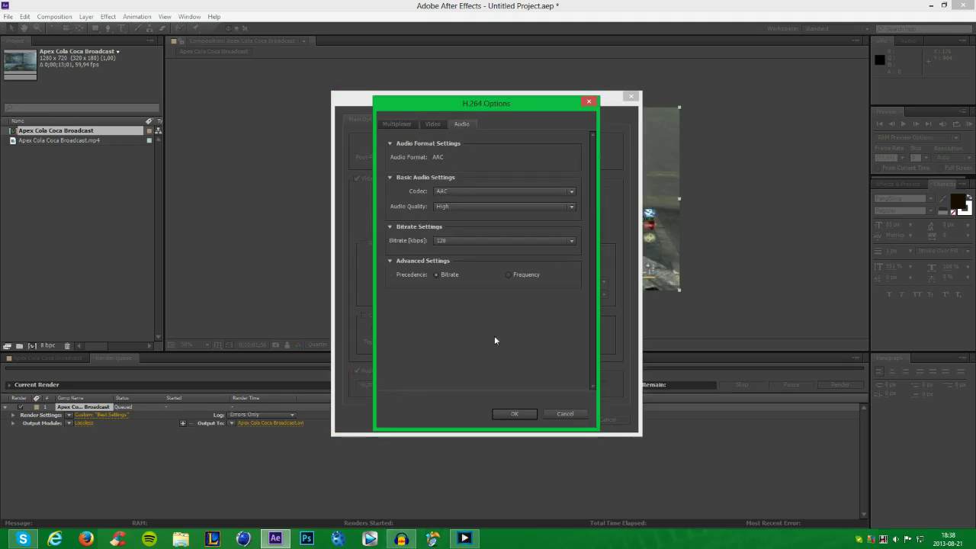
{"action": "left_click", "coordinate": [400, 125]}
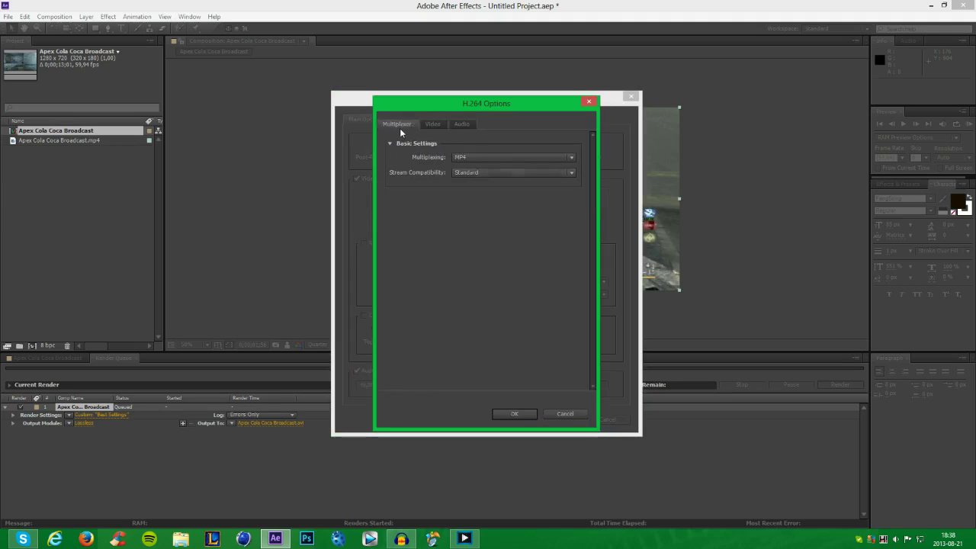
{"action": "left_click", "coordinate": [496, 160]}
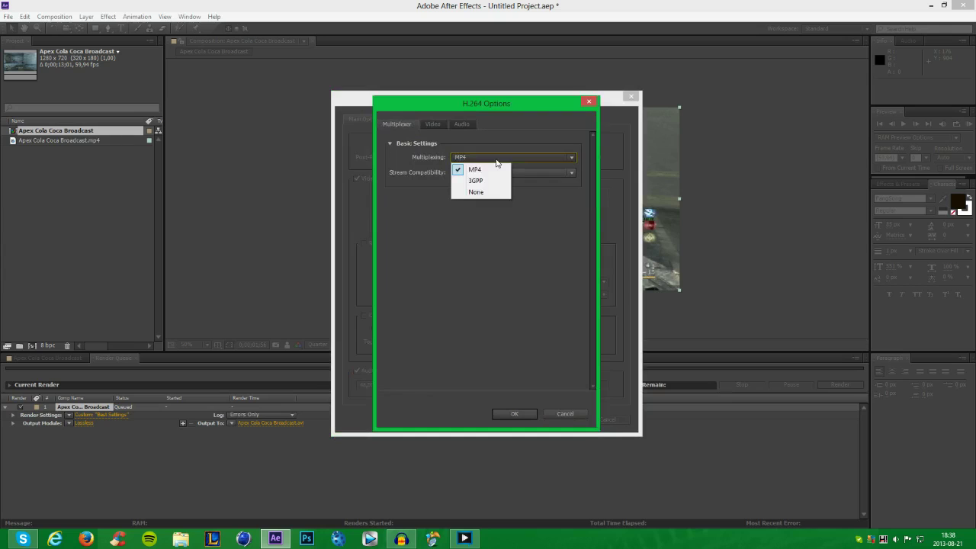
{"action": "left_click", "coordinate": [497, 169]}
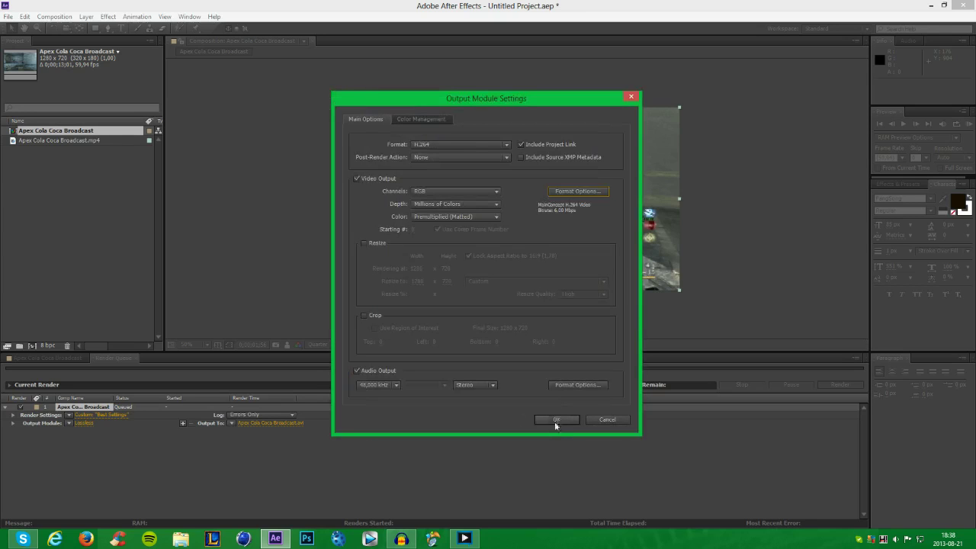
{"action": "left_click", "coordinate": [555, 421]}
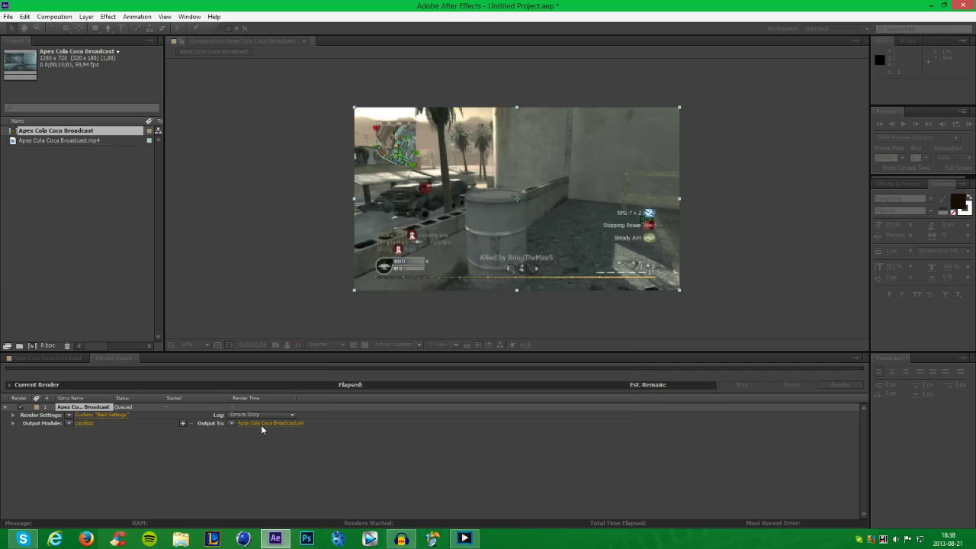